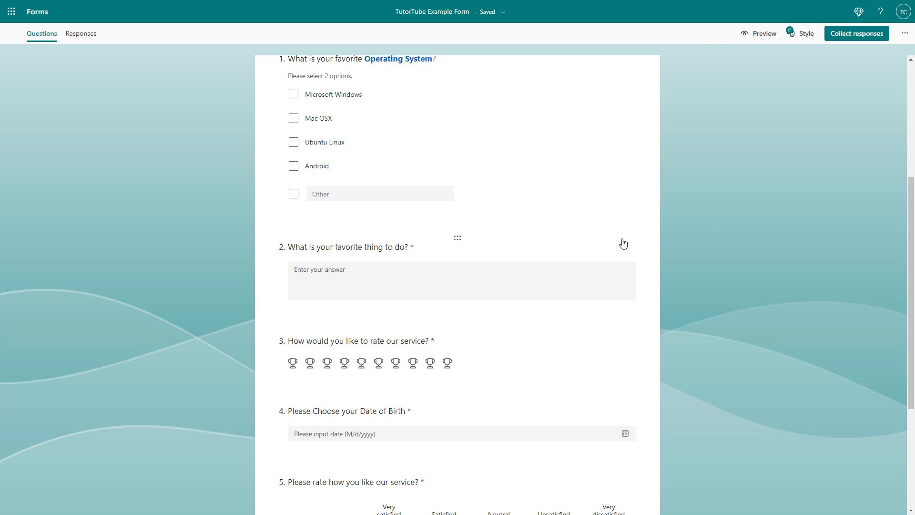
Step: Open question 2, 'What is your favorite thing to do?', for editing
click(493, 253)
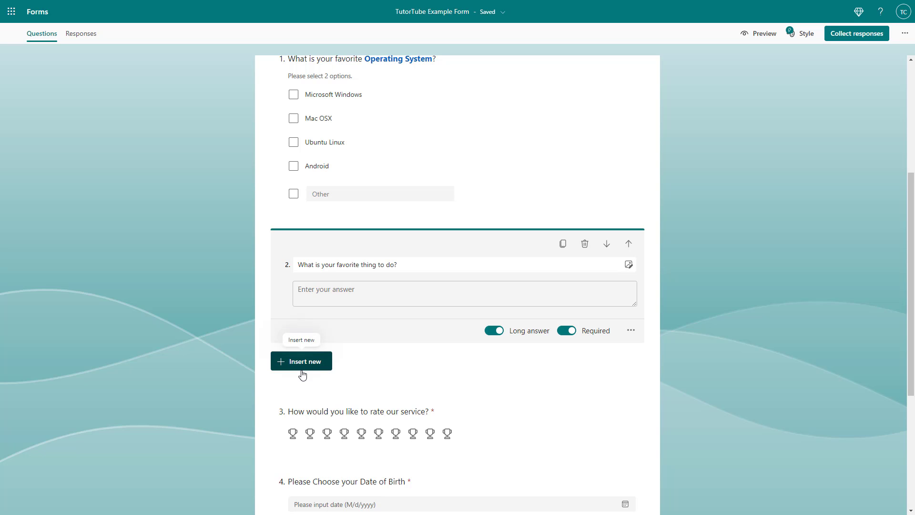
Step: Insert a Ranking question 3 after question 2 and start replacing its placeholder title
click(343, 364)
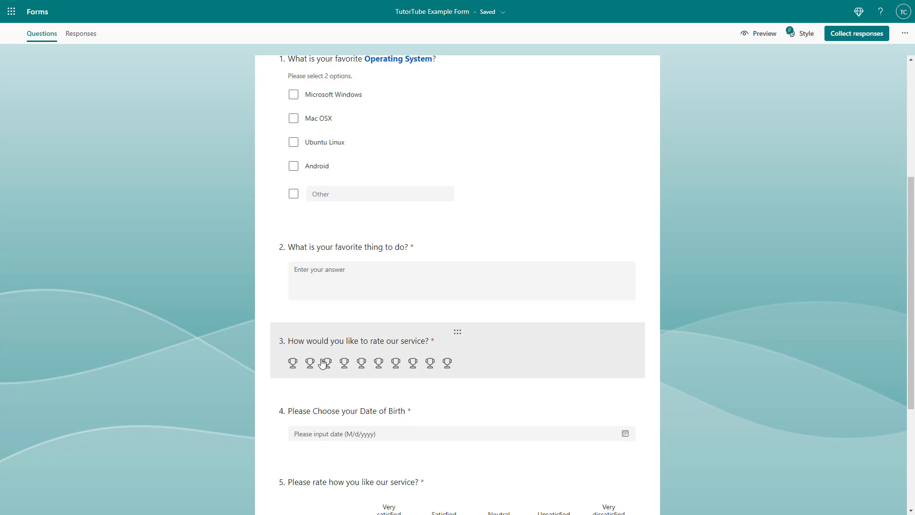
click(317, 272)
click(303, 361)
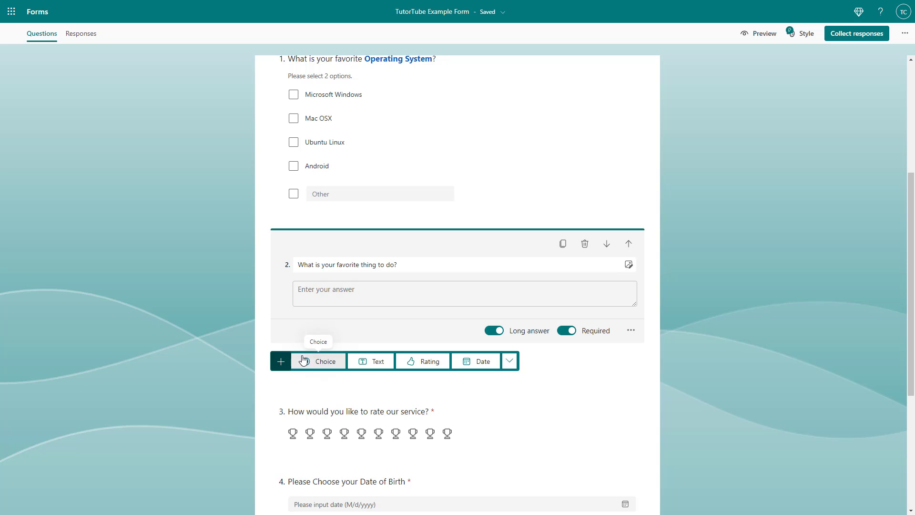
click(510, 363)
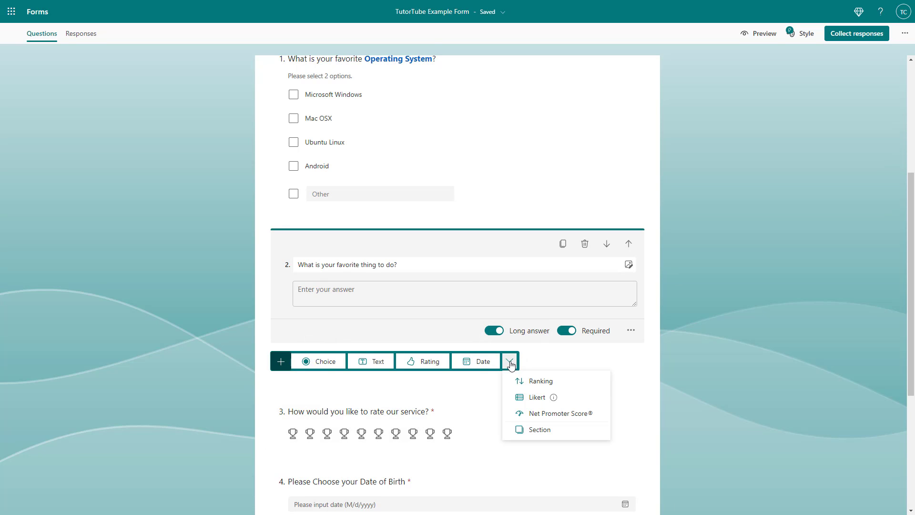
click(536, 381)
scroll(495, 367, down, 3)
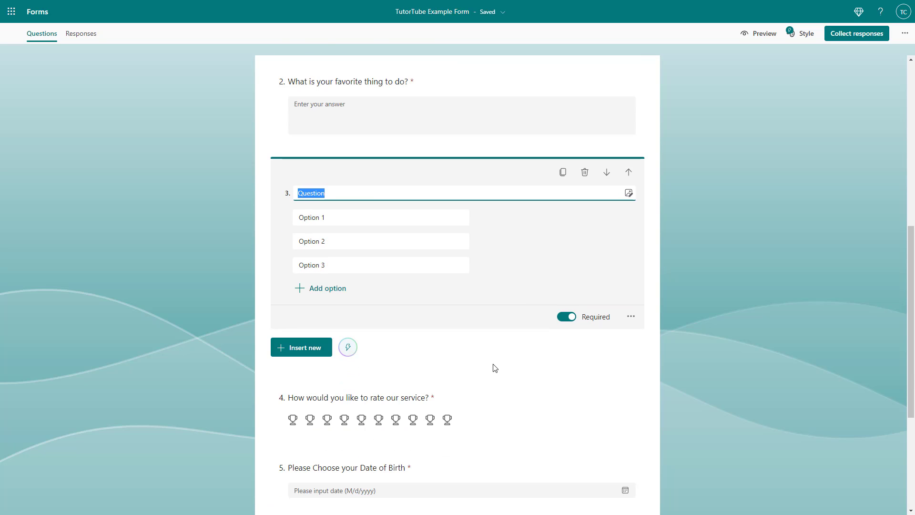
drag(353, 194, 284, 196)
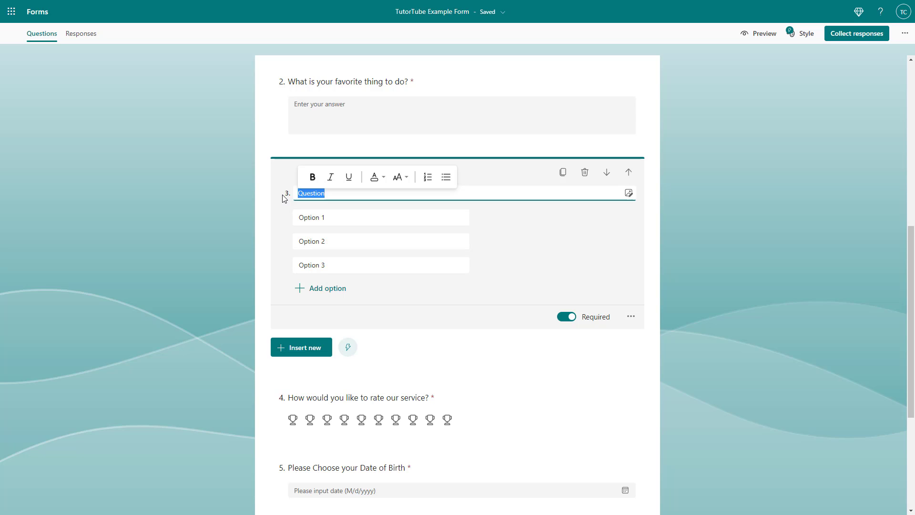
text(Keep)
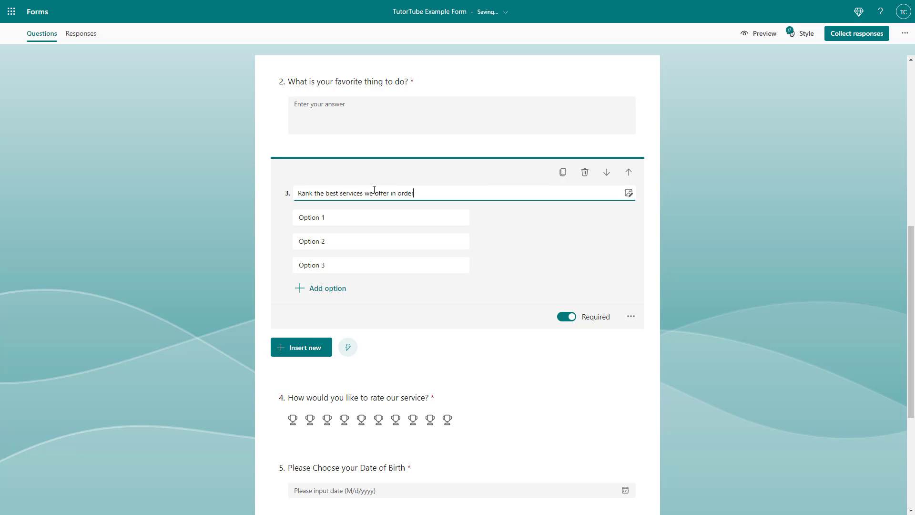
Step: Select the first option's placeholder text so it can be replaced
click(355, 218)
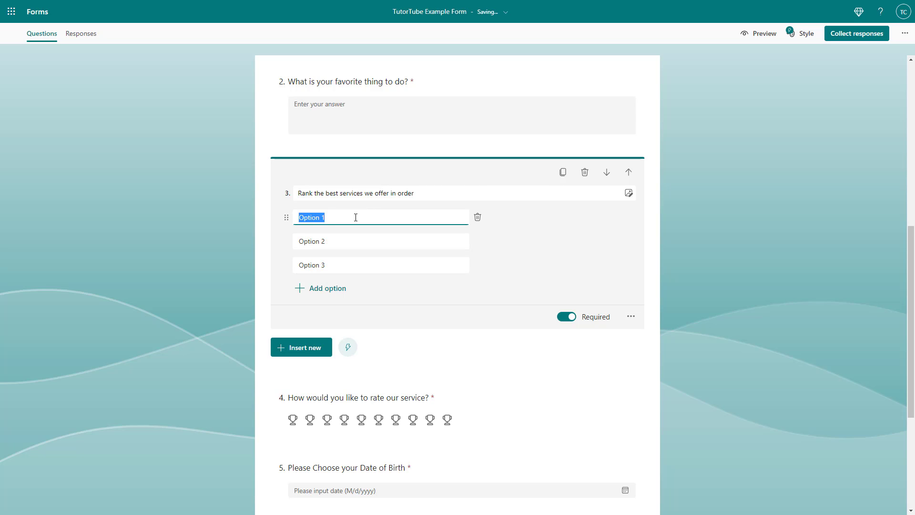
Step: Name the ranking options Photography, Video Edtiing, Cinematography, Web Design and Animation
text(Photography)
click(322, 243)
text(Video Edtiing)
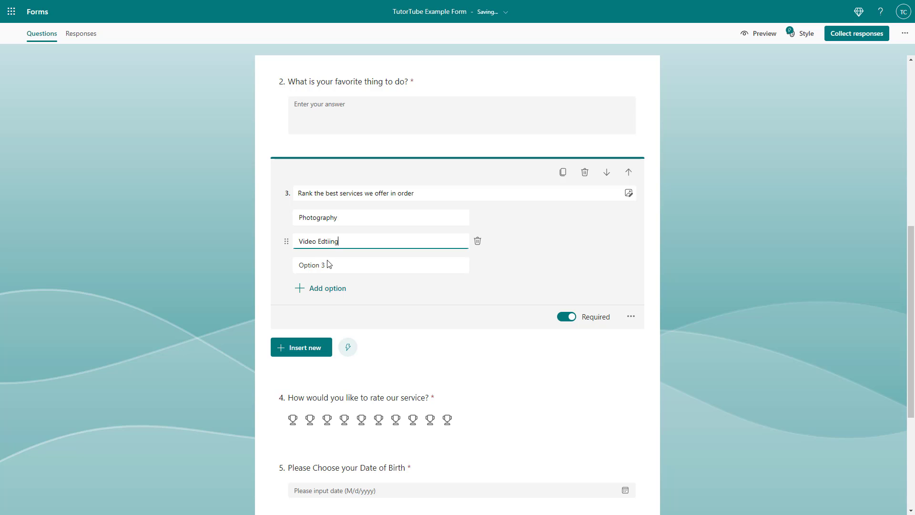
click(391, 265)
text(Cinematography)
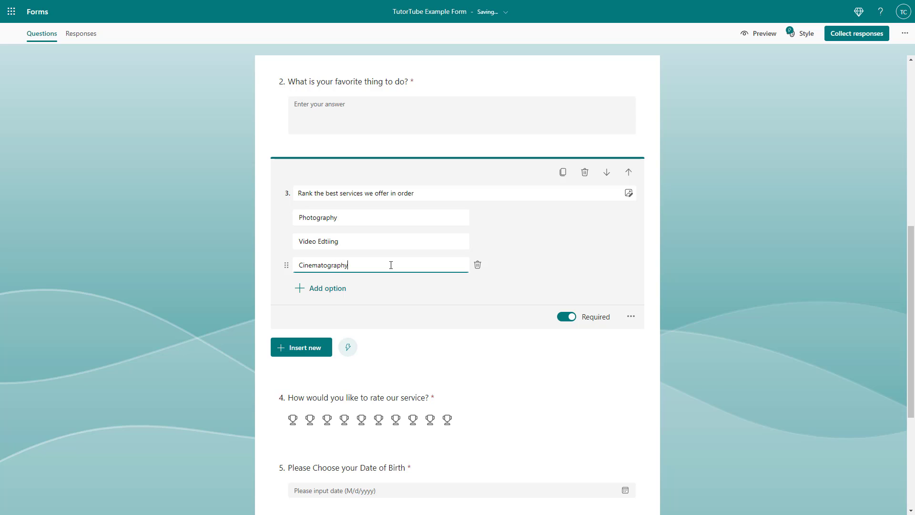
click(339, 288)
text(Web Design)
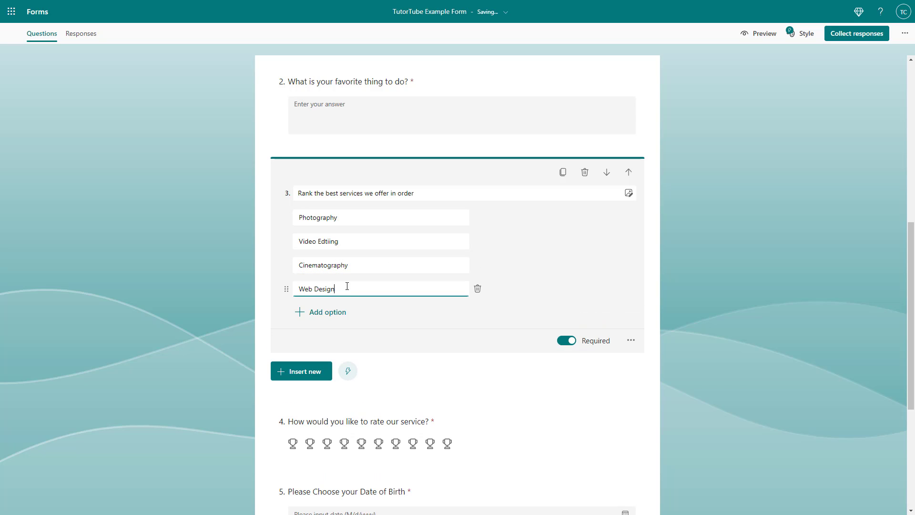
click(341, 312)
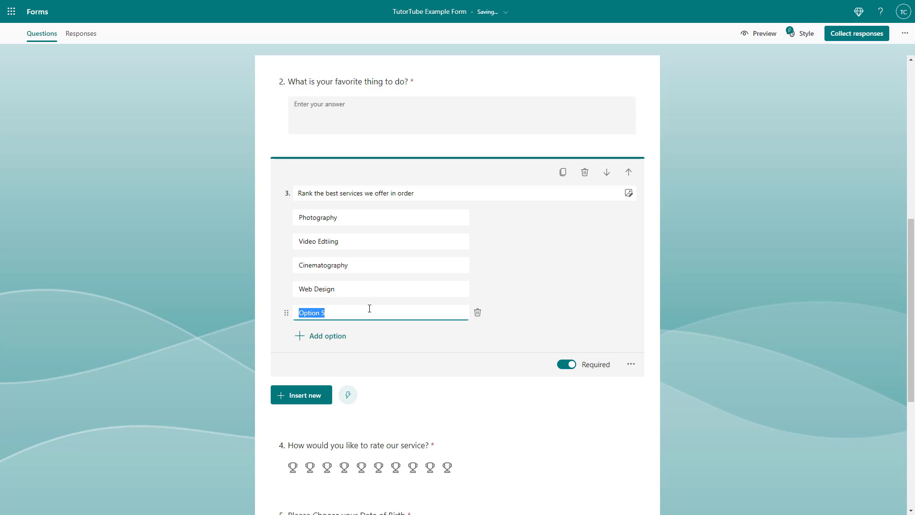
text(Animation)
click(607, 249)
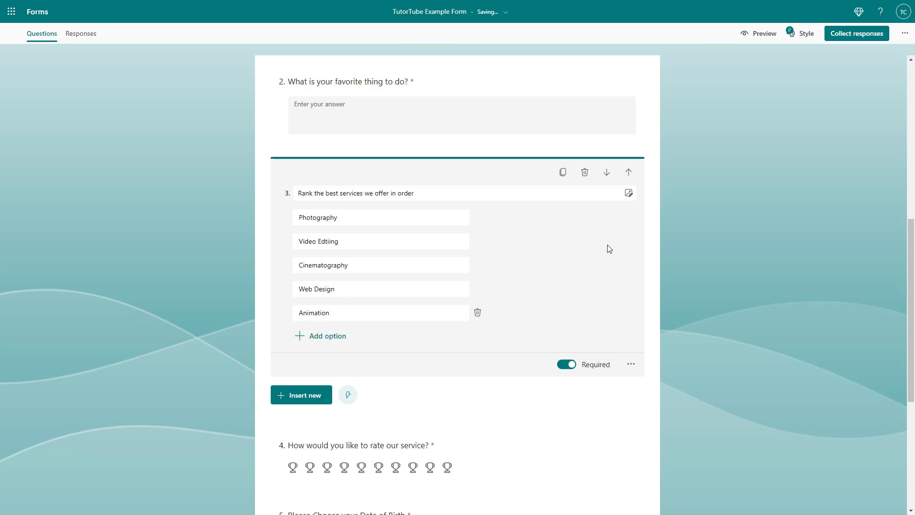
click(764, 37)
Step: In the preview, drag Video Edtiing, Web Design, Animation and Photography around to test ranking
scroll(515, 343, down, 8)
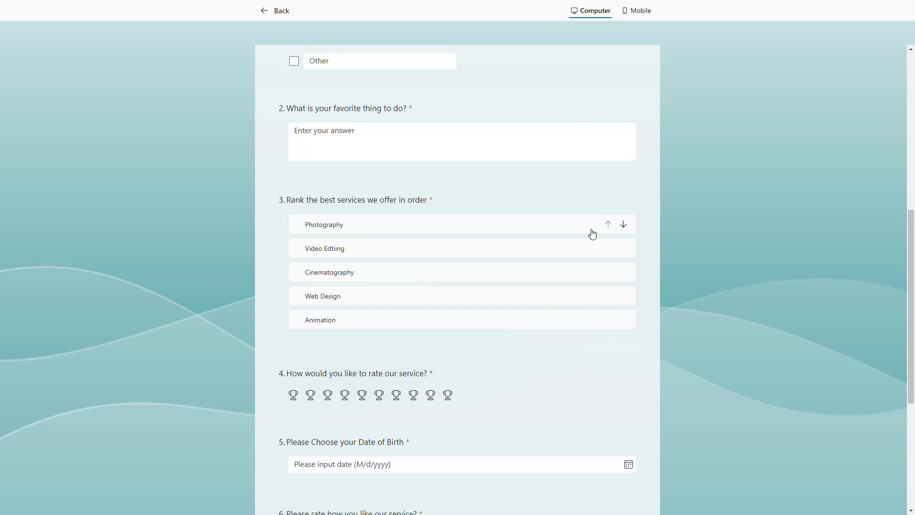
drag(486, 256, 484, 229)
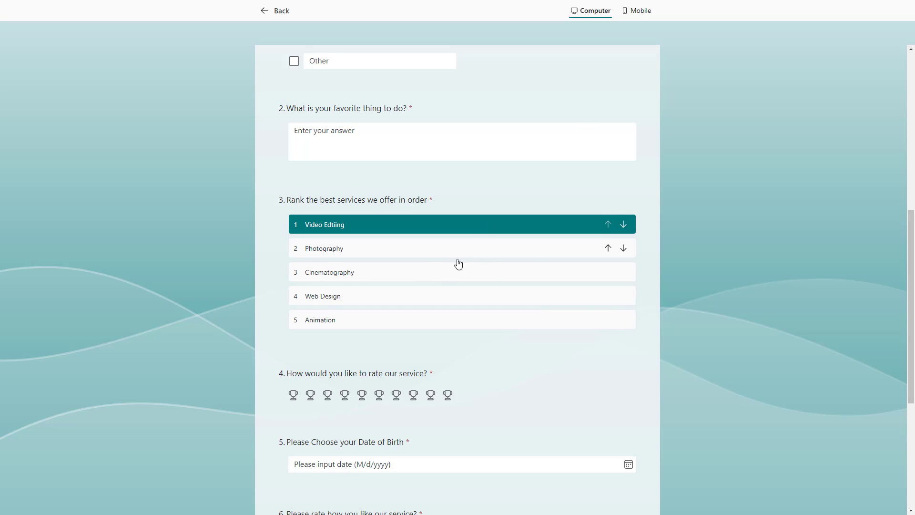
click(417, 301)
drag(418, 302, 416, 248)
drag(380, 323, 396, 242)
drag(367, 273, 373, 229)
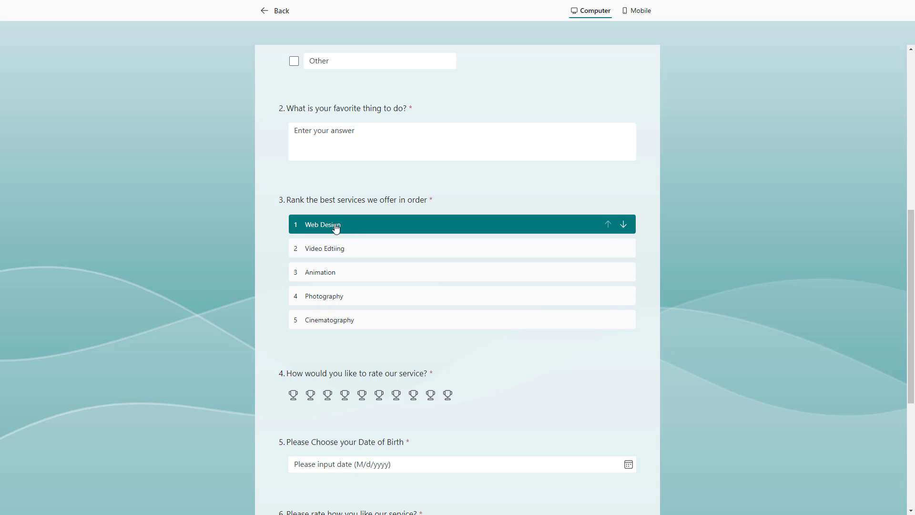
drag(343, 280, 344, 260)
drag(332, 300, 333, 286)
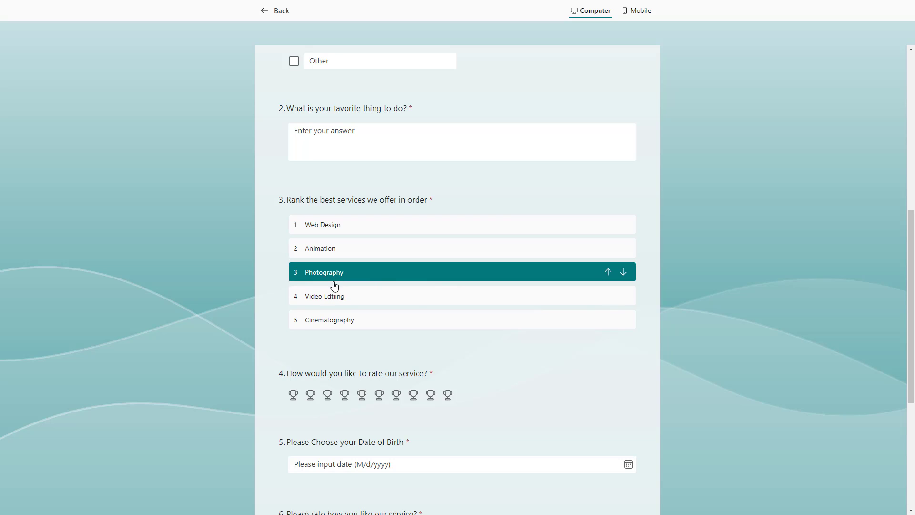
Step: Use the arrows to order Web Design, Animation, Video Edtiing, Cinematography, Photography, then exit preview
click(608, 277)
click(608, 277)
click(609, 296)
click(609, 296)
click(625, 297)
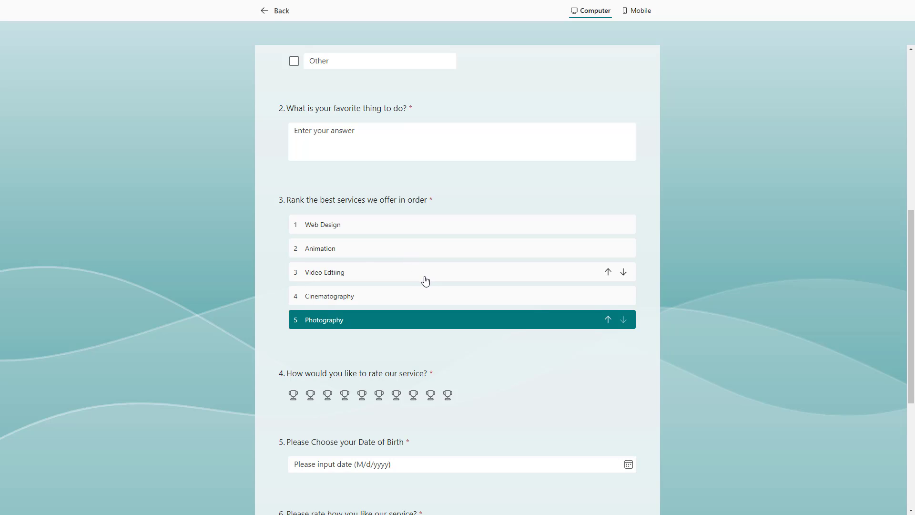
scroll(343, 305, up, 1)
scroll(344, 306, down, 1)
click(275, 11)
scroll(493, 355, down, 8)
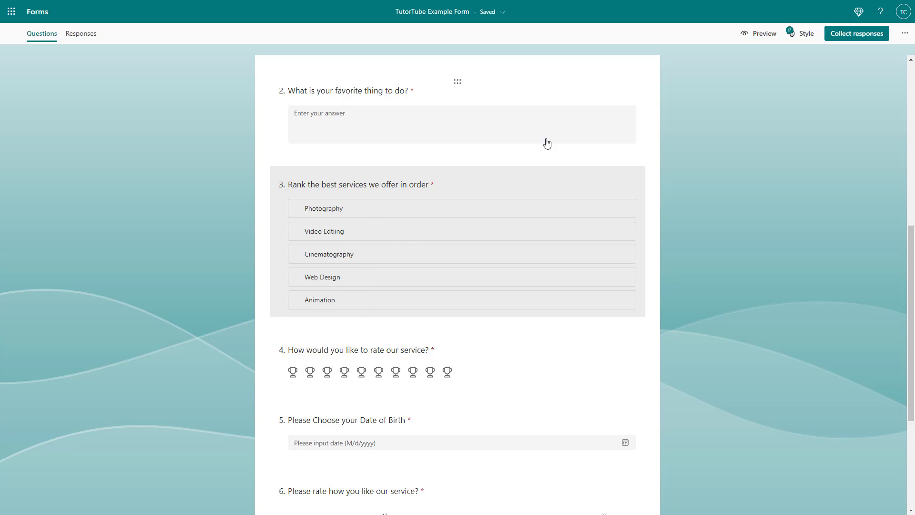
Step: Check the preview twice more, then reopen ranking question 3 for editing
click(765, 35)
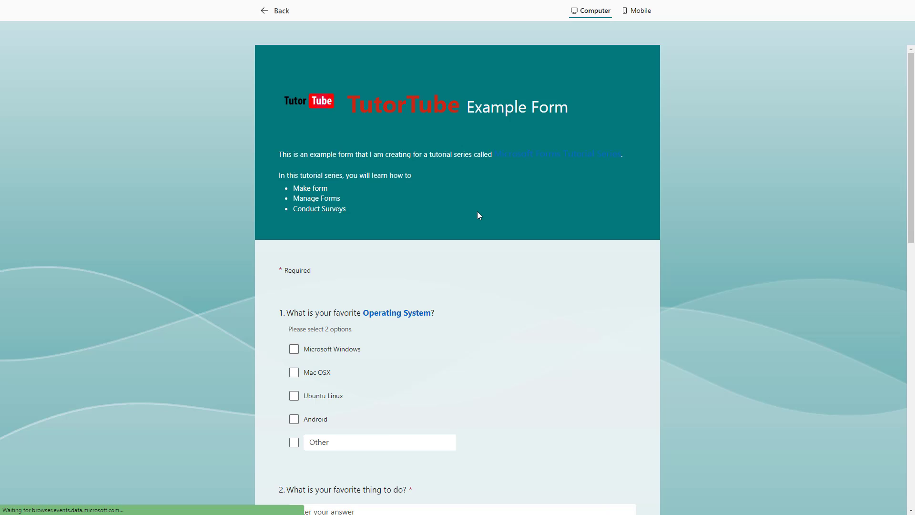
scroll(477, 214, down, 10)
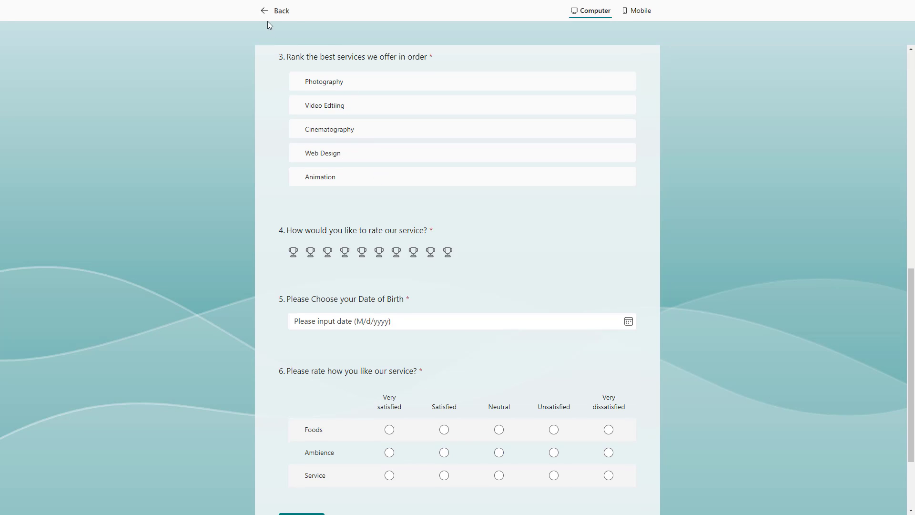
click(270, 12)
scroll(517, 311, down, 4)
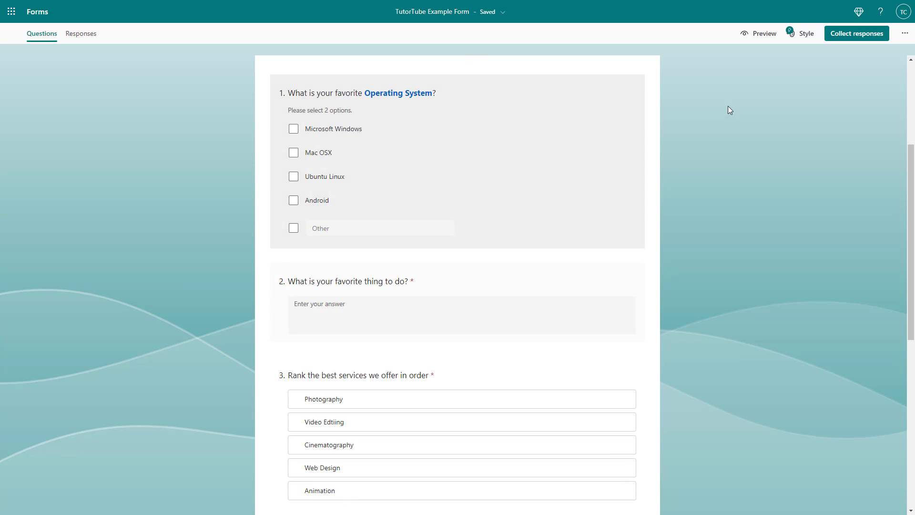
click(765, 35)
scroll(395, 219, down, 9)
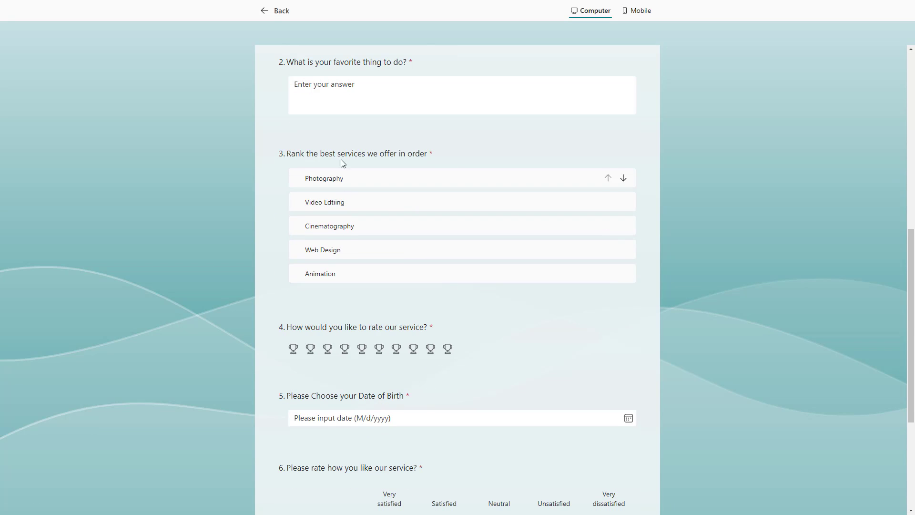
click(274, 13)
scroll(380, 265, down, 7)
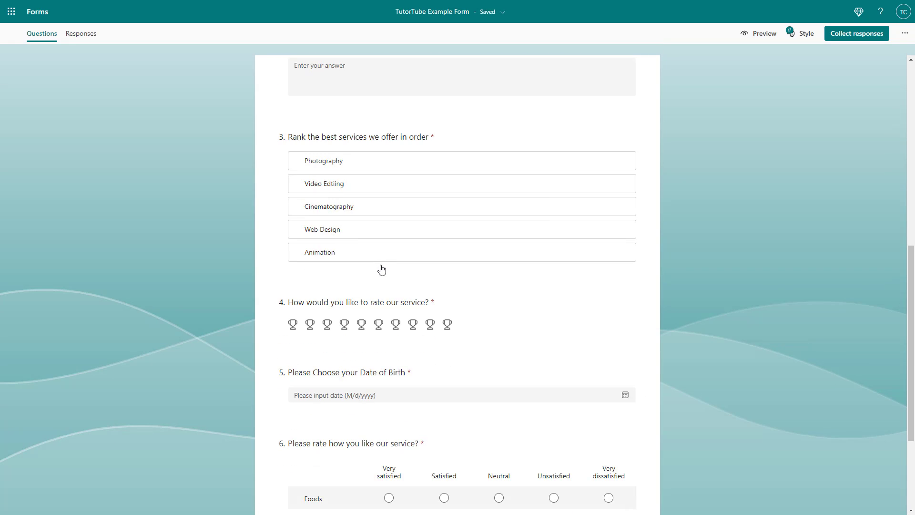
click(479, 141)
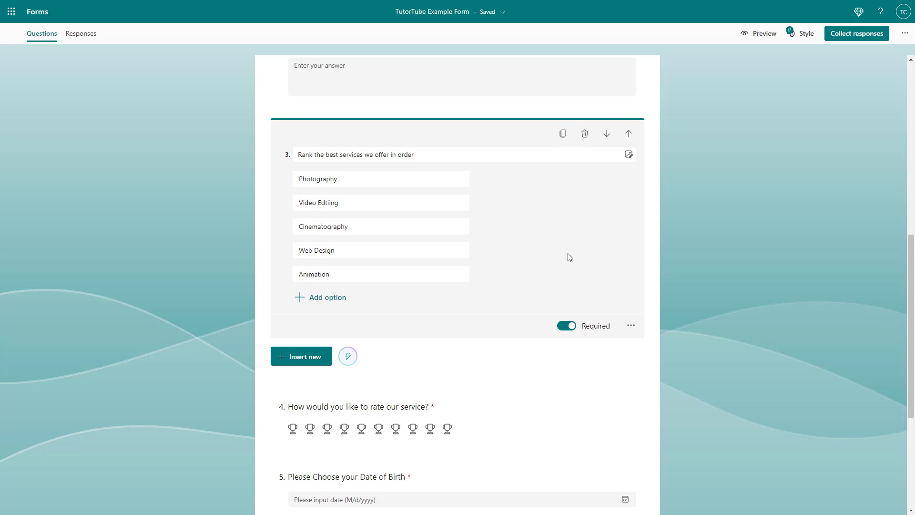
Step: Turn on Shuffle options for the ranking question and preview the form
click(631, 327)
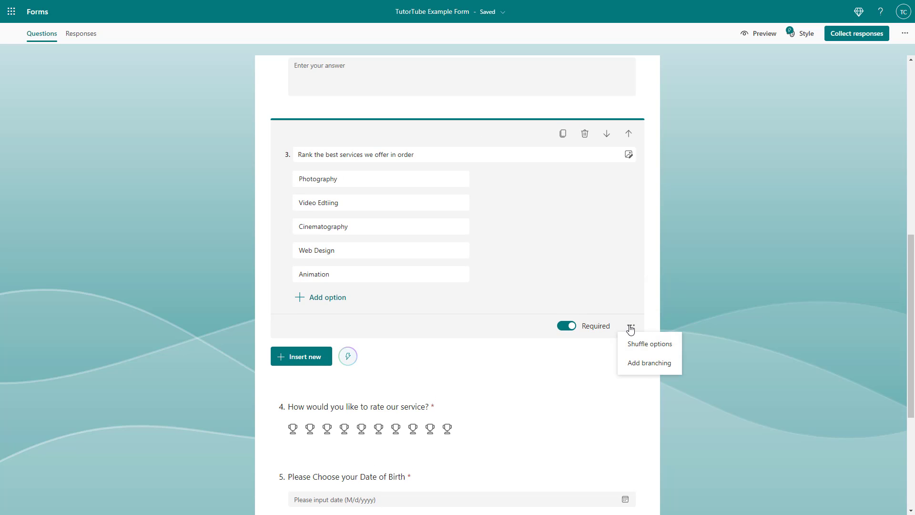
click(661, 348)
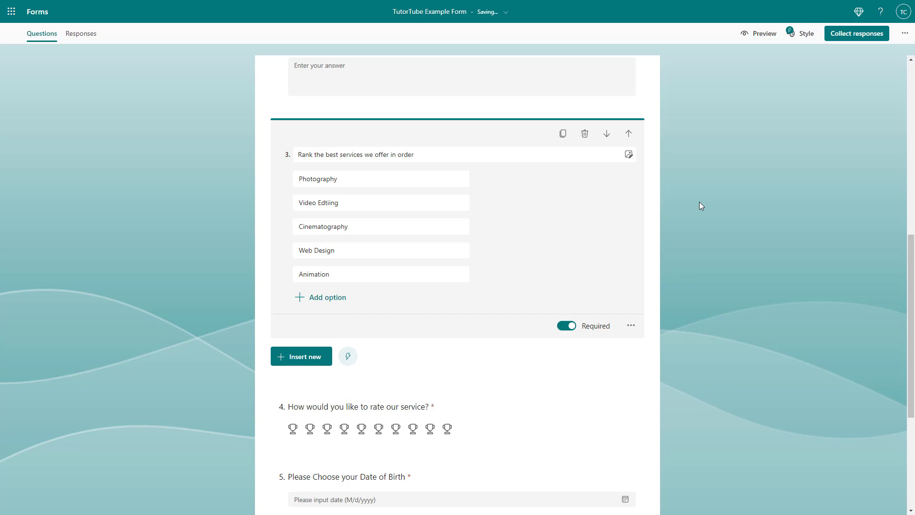
click(631, 326)
click(747, 253)
click(767, 35)
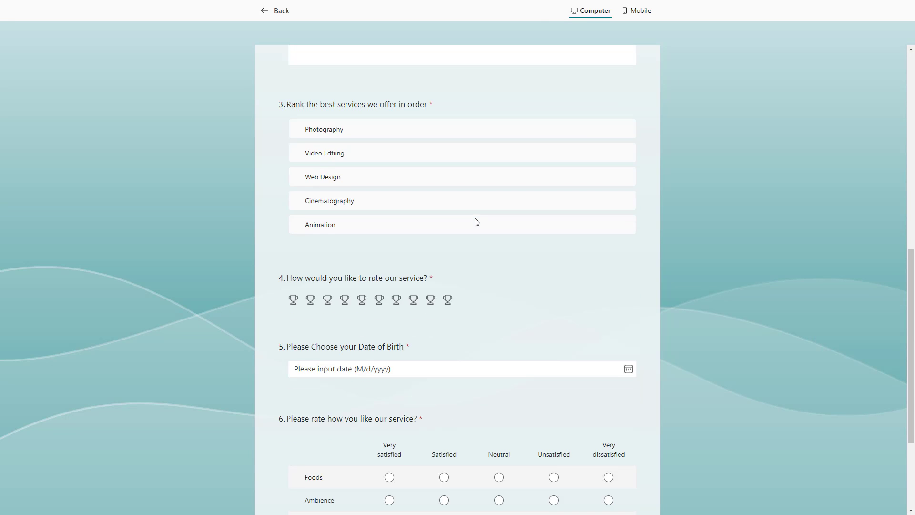
Step: Re-preview the form, give a four-trophy rating, and return to the editor
scroll(475, 221, up, 2)
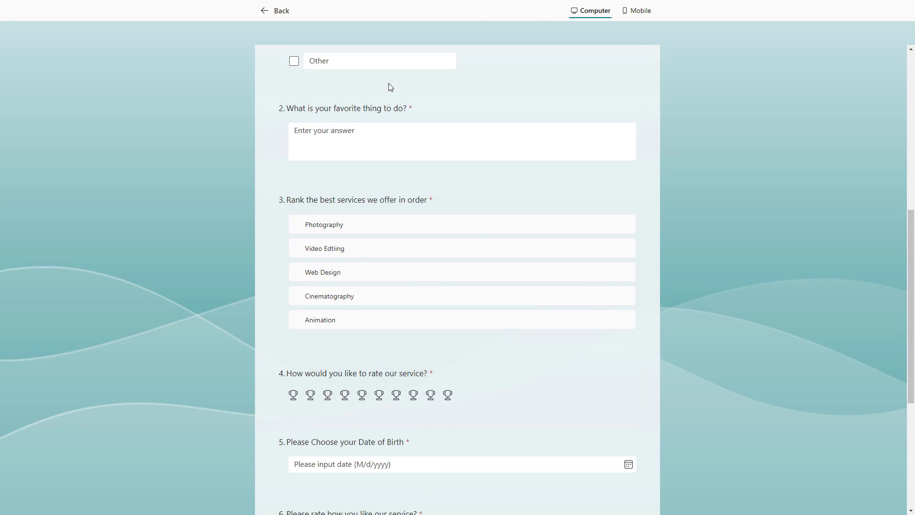
click(280, 12)
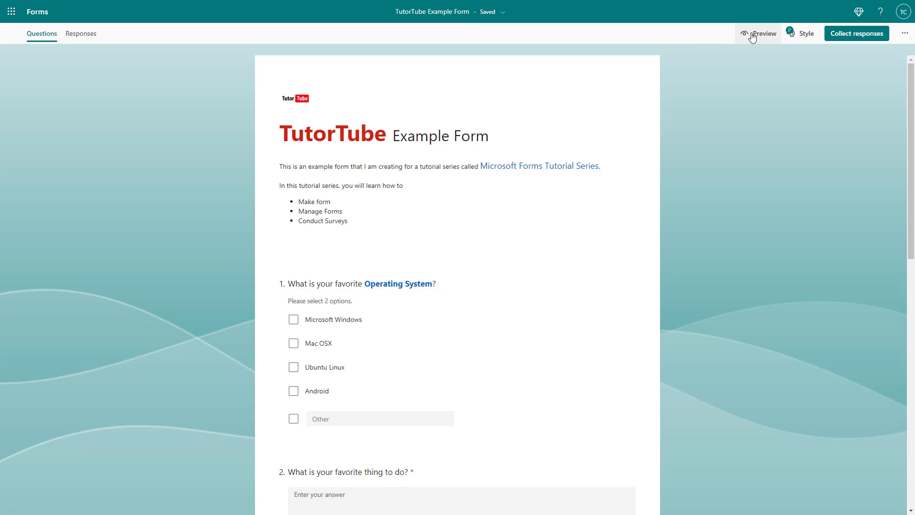
click(758, 33)
scroll(520, 263, down, 6)
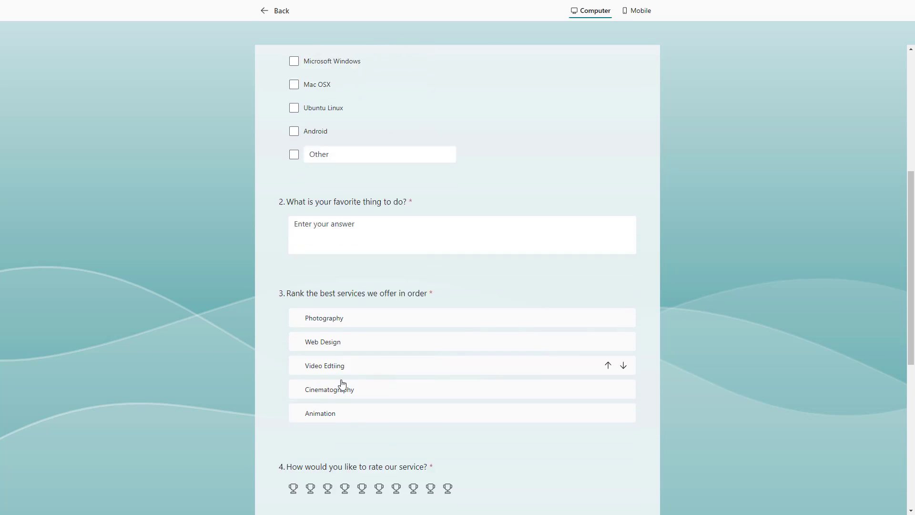
scroll(342, 384, down, 3)
click(345, 316)
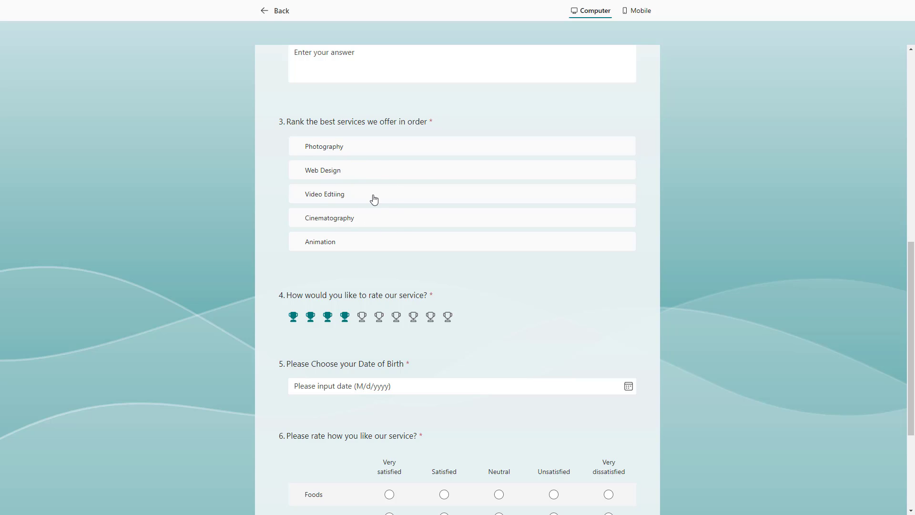
click(263, 11)
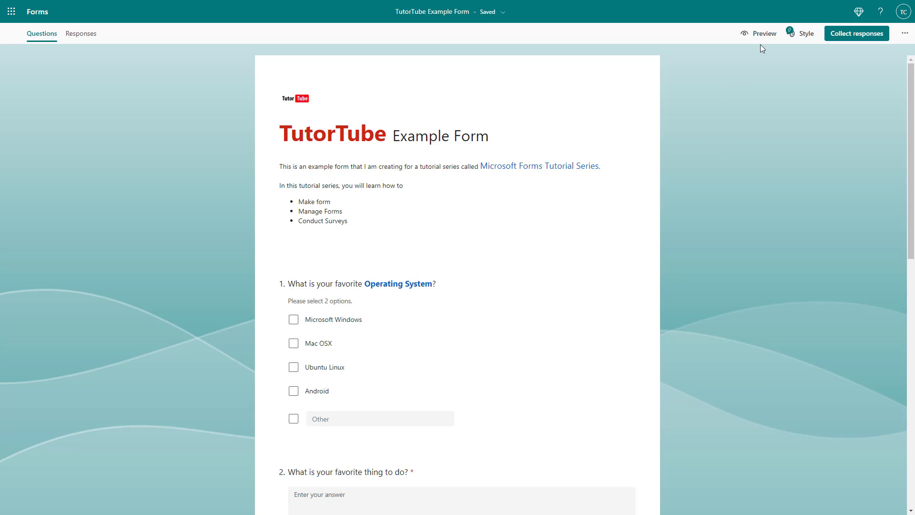
scroll(509, 248, down, 2)
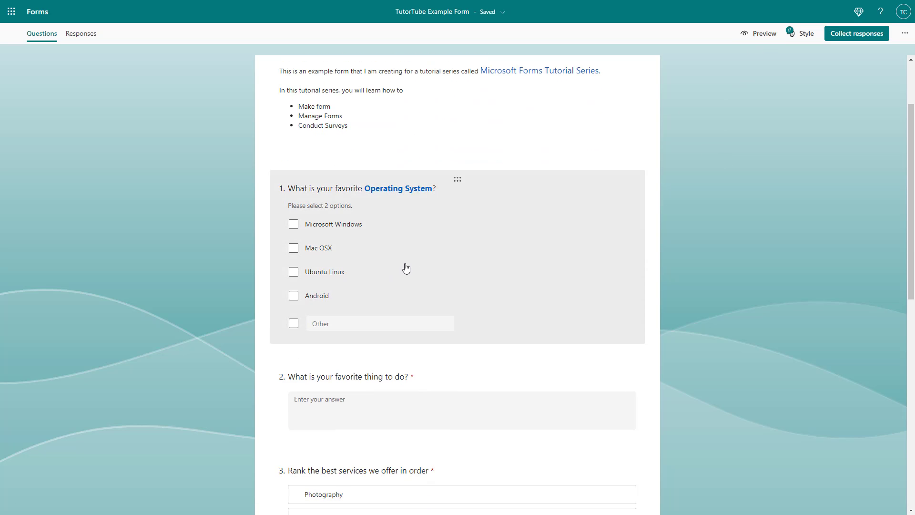
scroll(405, 267, up, 2)
scroll(405, 267, down, 5)
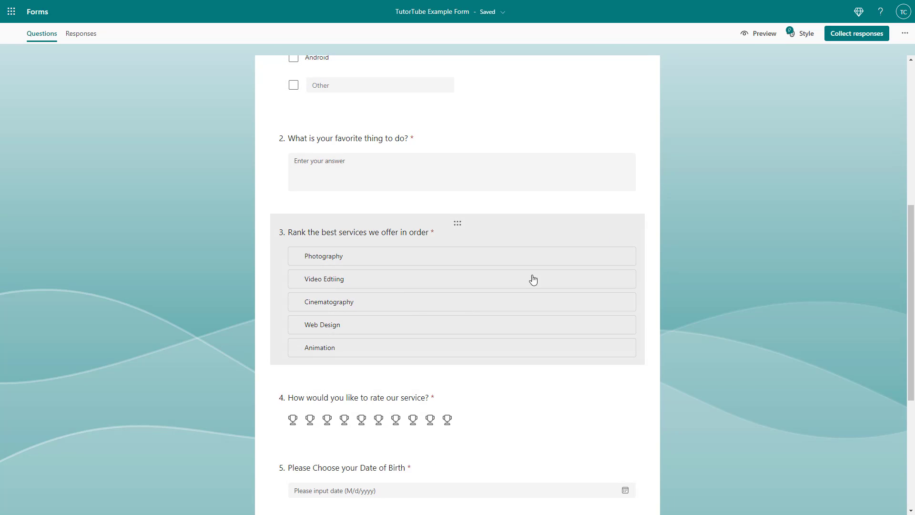
Step: Preview the new shuffle, drag Photography then Video Edtiing to second, and return to the editor
click(756, 33)
scroll(525, 225, down, 5)
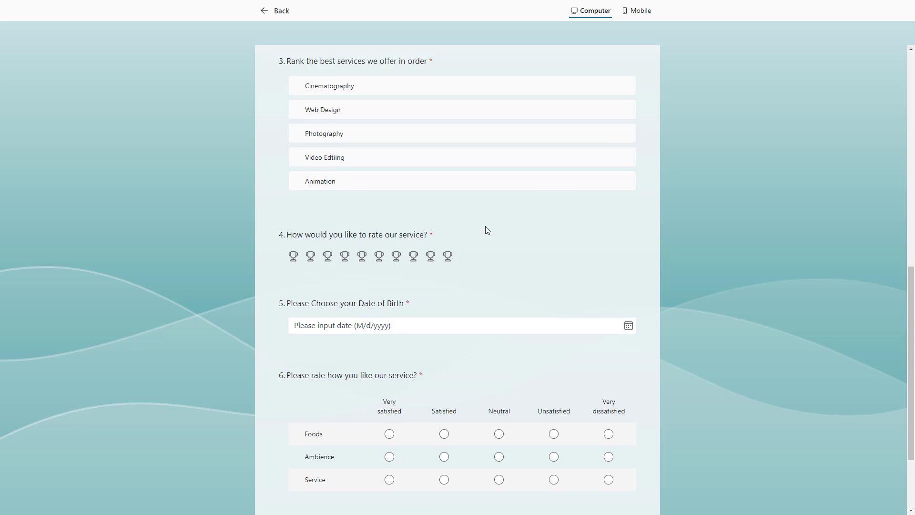
scroll(485, 226, up, 2)
drag(463, 266, 466, 250)
drag(466, 301, 481, 274)
click(278, 11)
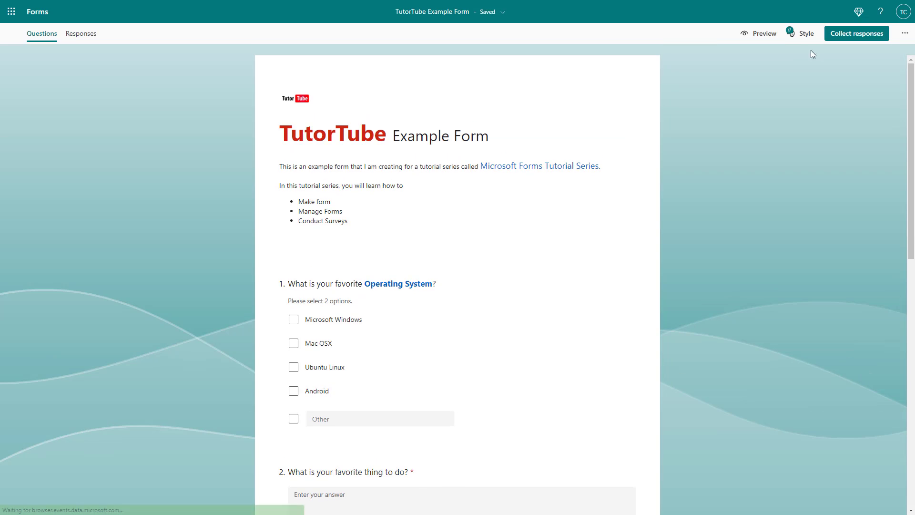
Step: Copy the form's response link from Collect responses
click(903, 38)
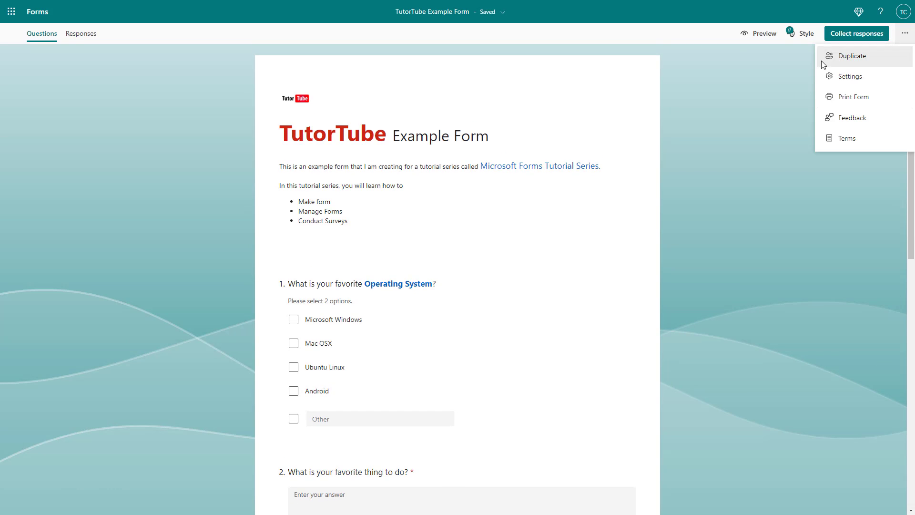
click(771, 83)
click(856, 32)
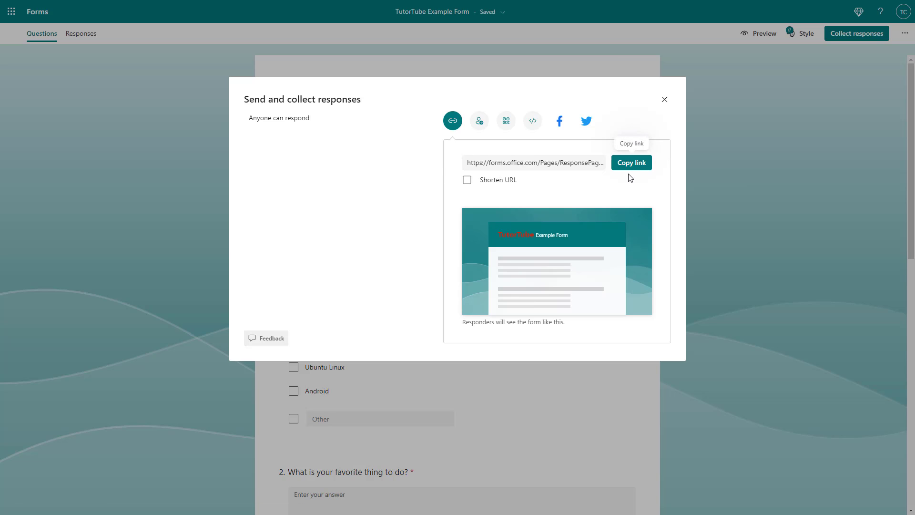
click(640, 169)
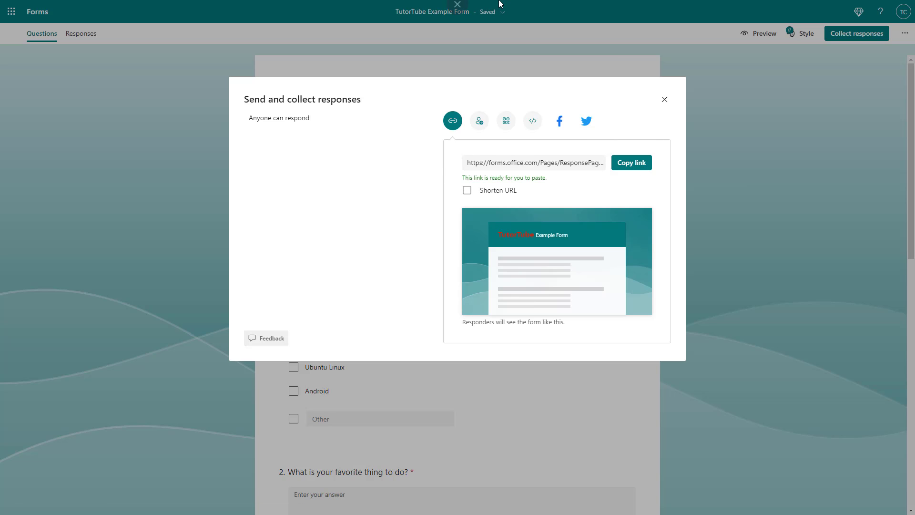
Step: Open the copied form link in a new browser tab
click(458, 32)
click(244, 13)
key(ctrl+v)
key(Return)
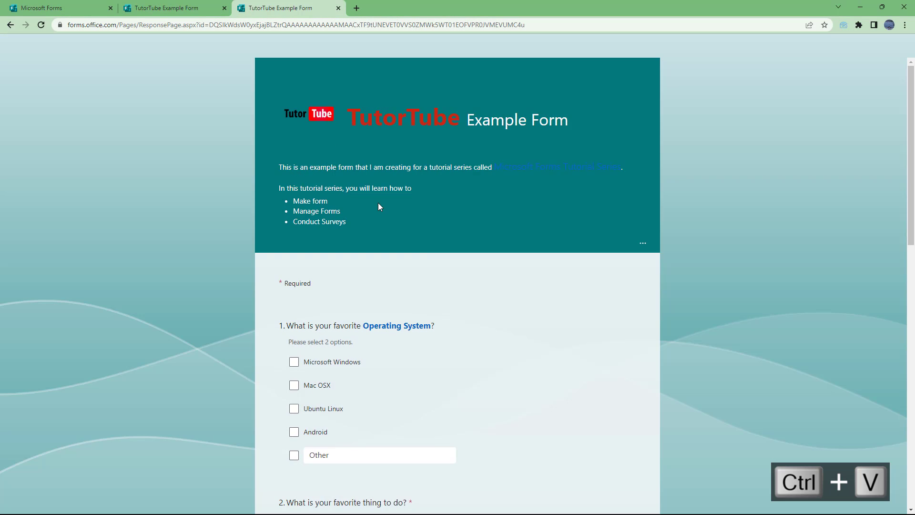
Step: Reload the live form three times to watch question 3's options reshuffle
scroll(378, 204, down, 8)
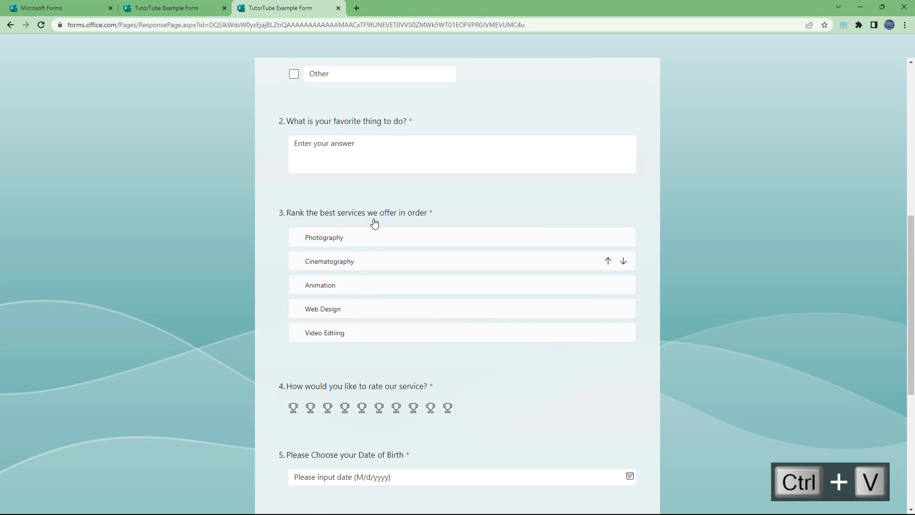
click(41, 25)
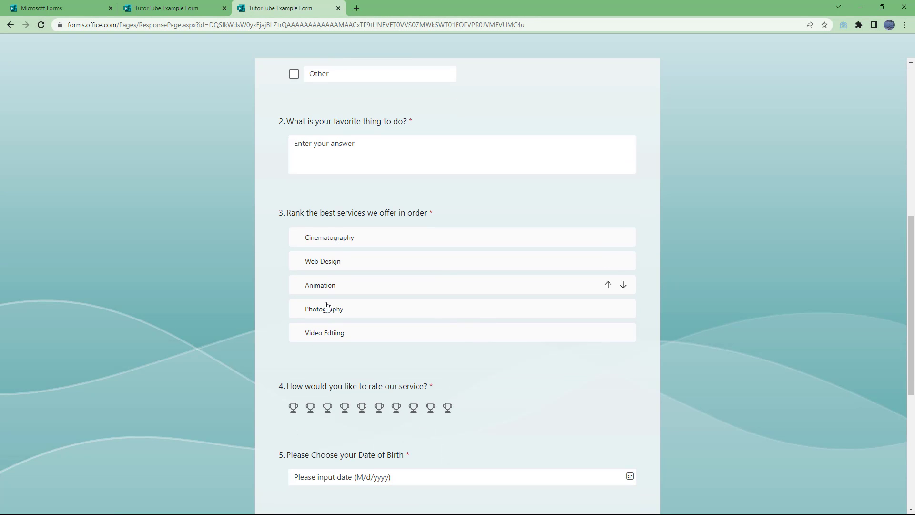
click(40, 26)
scroll(279, 225, down, 10)
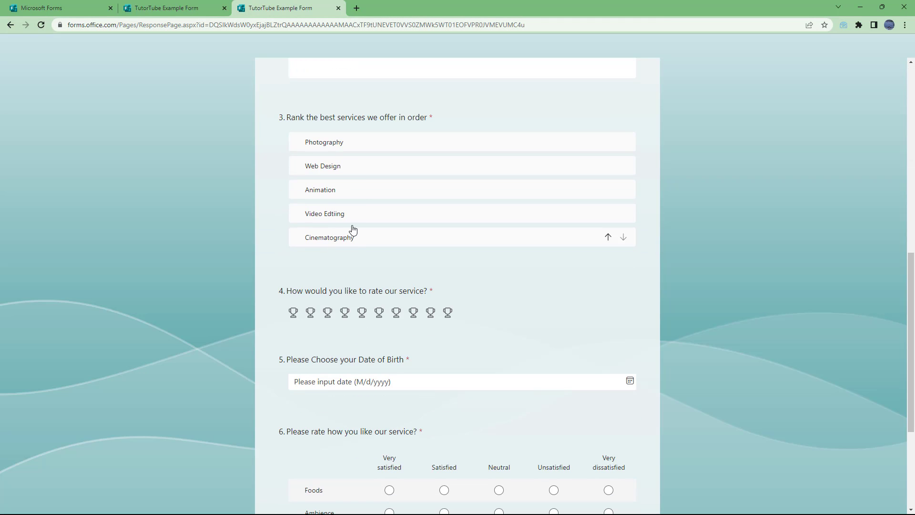
click(41, 26)
scroll(409, 264, down, 8)
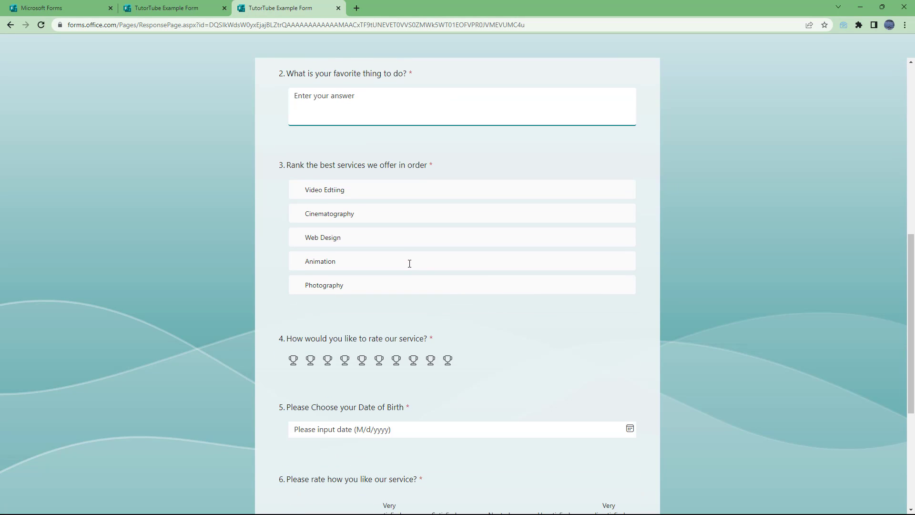